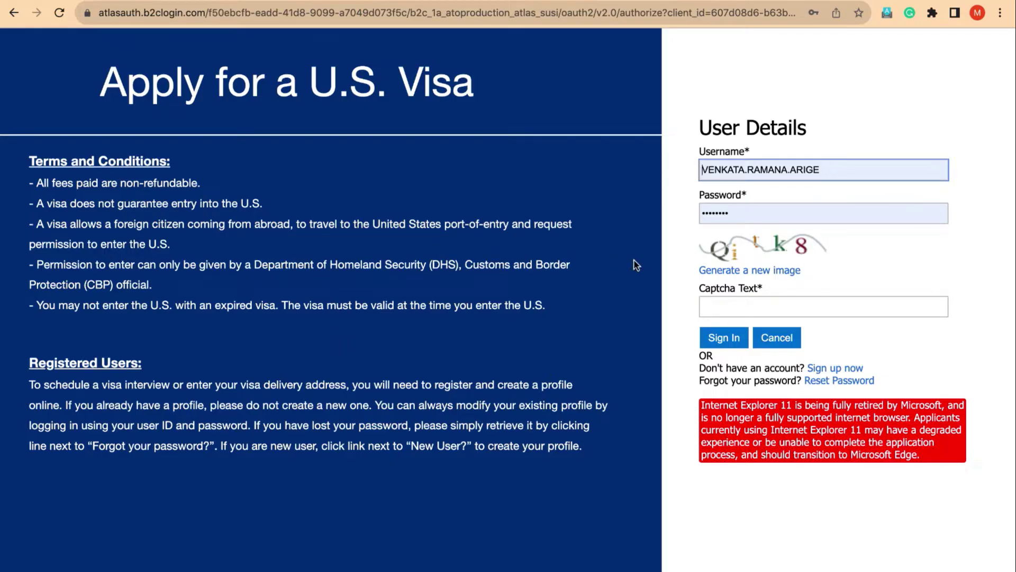
- Enter the captcha characters shown in the image and submit the sign-in
{"action": "left_click", "coordinate": [734, 312]}
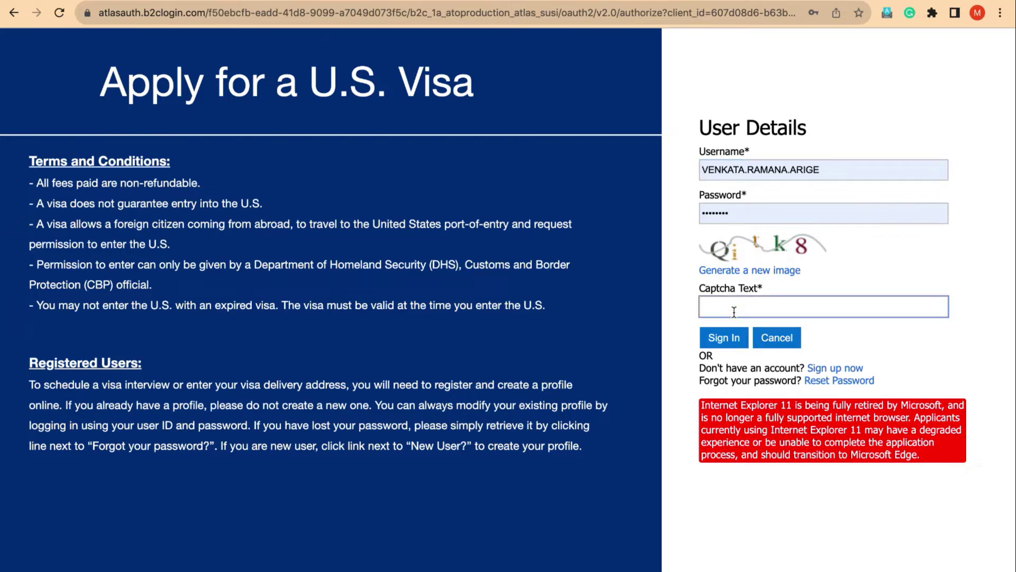
{"action": "type", "text": "QI"}
{"action": "type", "text": "it"}
{"action": "type", "text": "k8"}
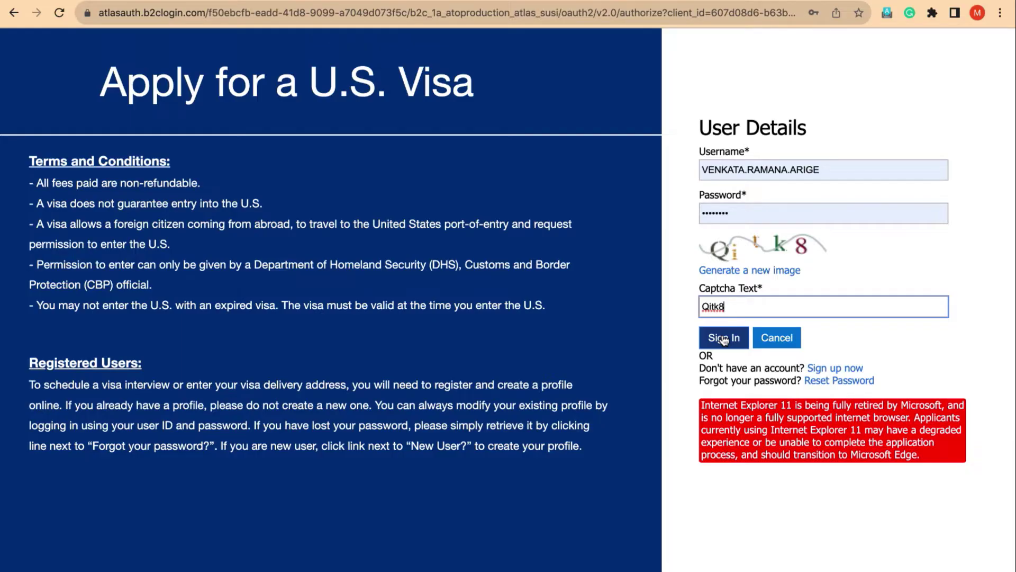
{"action": "left_click", "coordinate": [724, 338]}
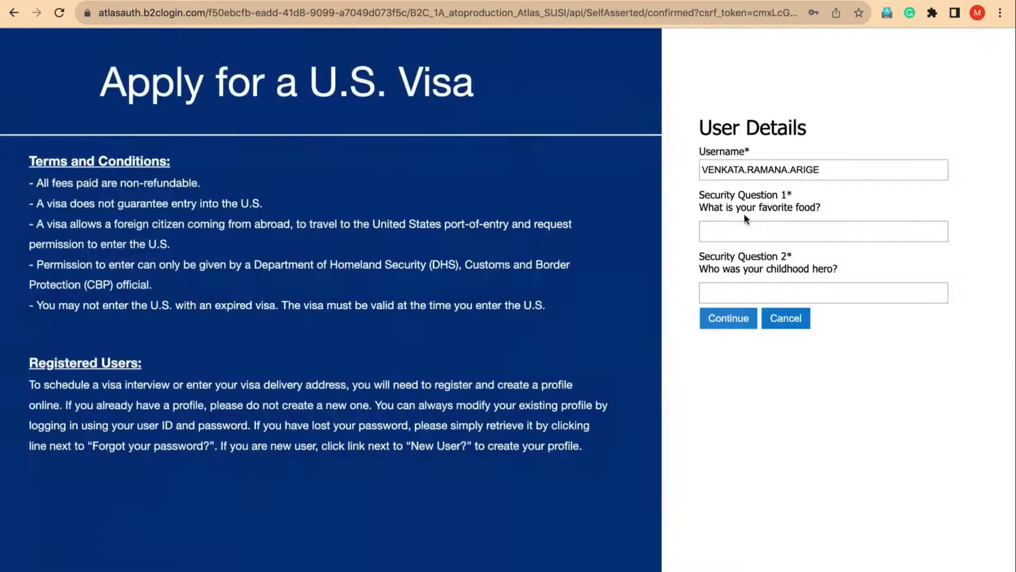
- Answer the favourite-food and childhood-hero security questions, continue, and decline Chrome's password-update prompt
{"action": "left_click", "coordinate": [742, 231]}
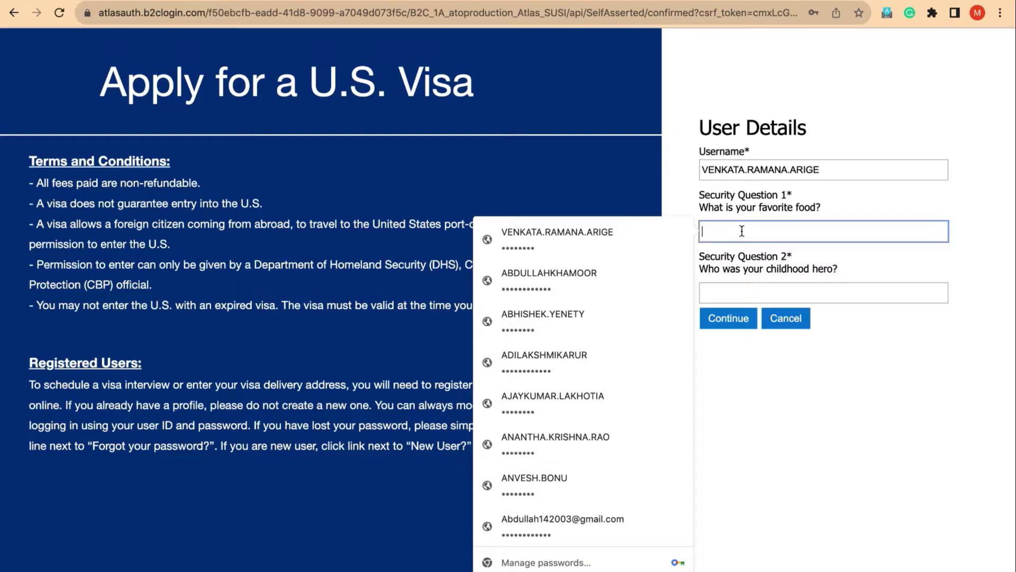
{"action": "left_click", "coordinate": [748, 292]}
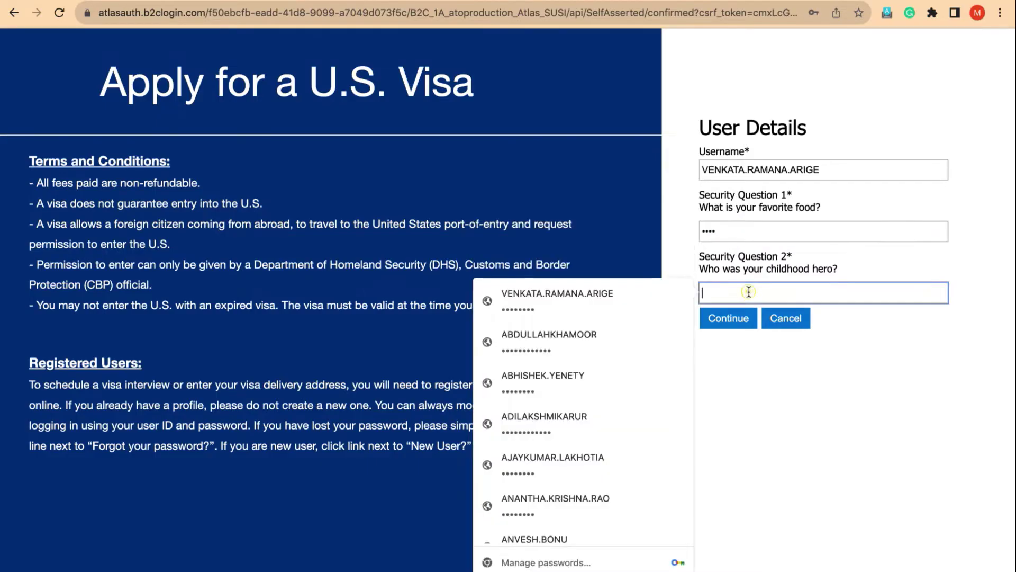
{"action": "left_click", "coordinate": [728, 318]}
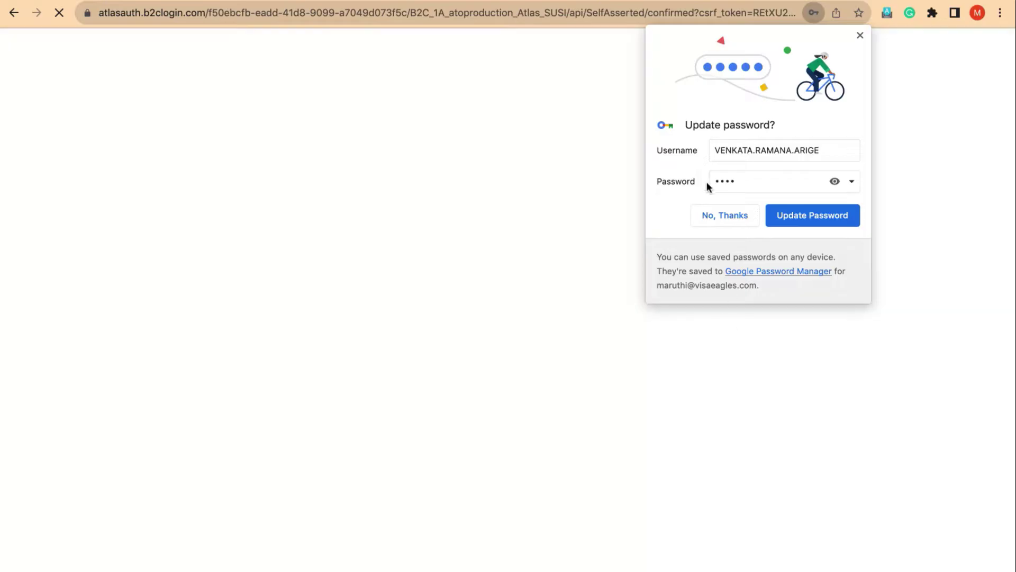
{"action": "left_click", "coordinate": [714, 219]}
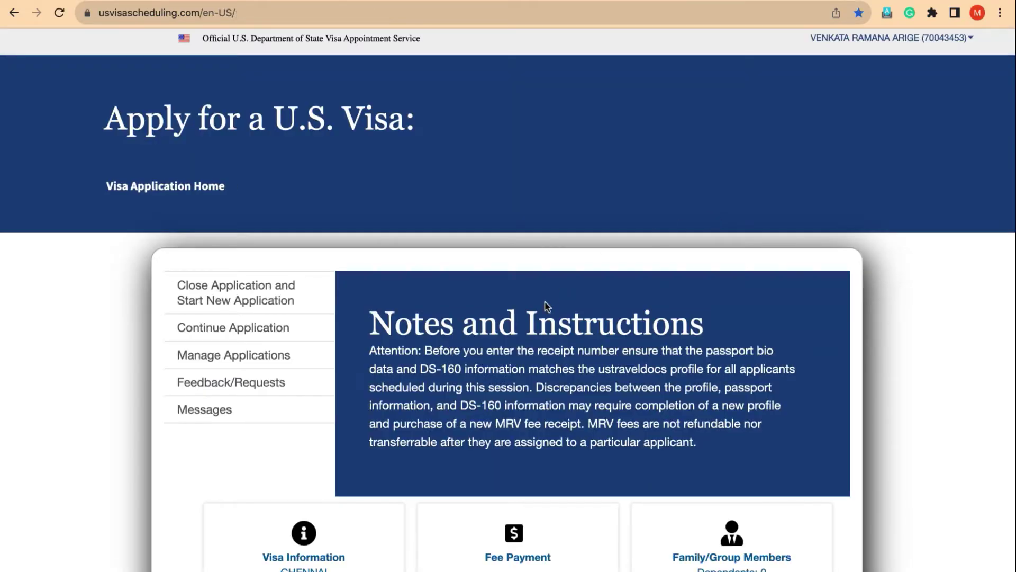
- Look over the Chennai B1/B2 visa cards, then resume the existing application with Continue Application
{"action": "scroll", "coordinate": [546, 303], "scroll_direction": "down", "scroll_amount": 2}
{"action": "scroll", "coordinate": [546, 305], "scroll_direction": "up", "scroll_amount": 2}
{"action": "scroll", "coordinate": [546, 306], "scroll_direction": "down", "scroll_amount": 4}
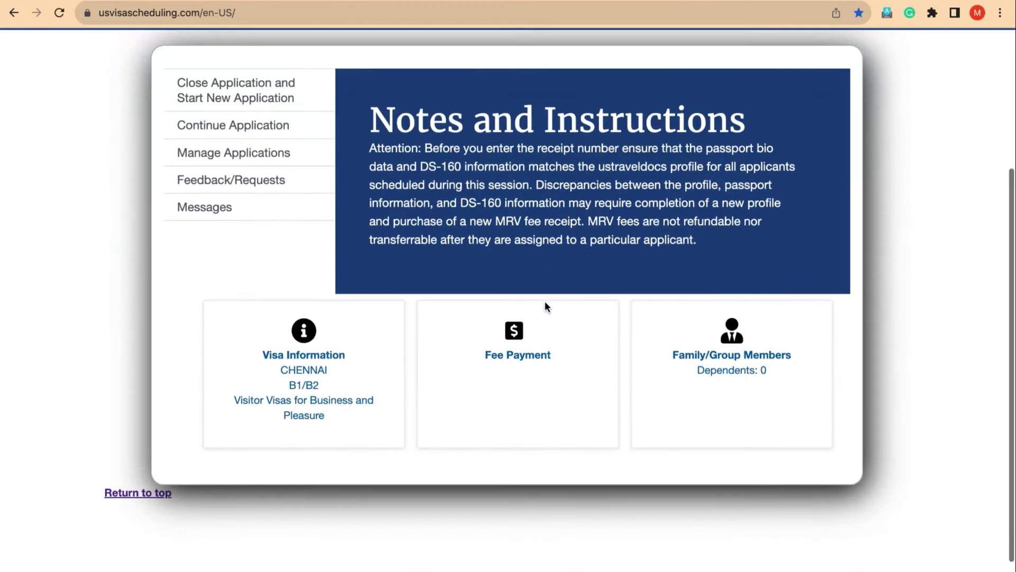
{"action": "scroll", "coordinate": [547, 306], "scroll_direction": "up", "scroll_amount": 1}
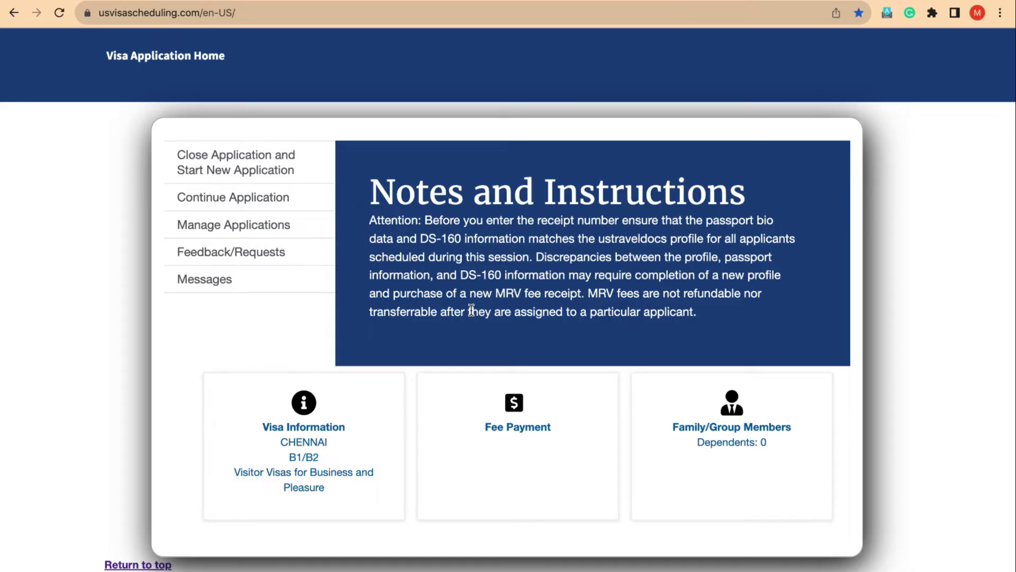
{"action": "left_click", "coordinate": [253, 203]}
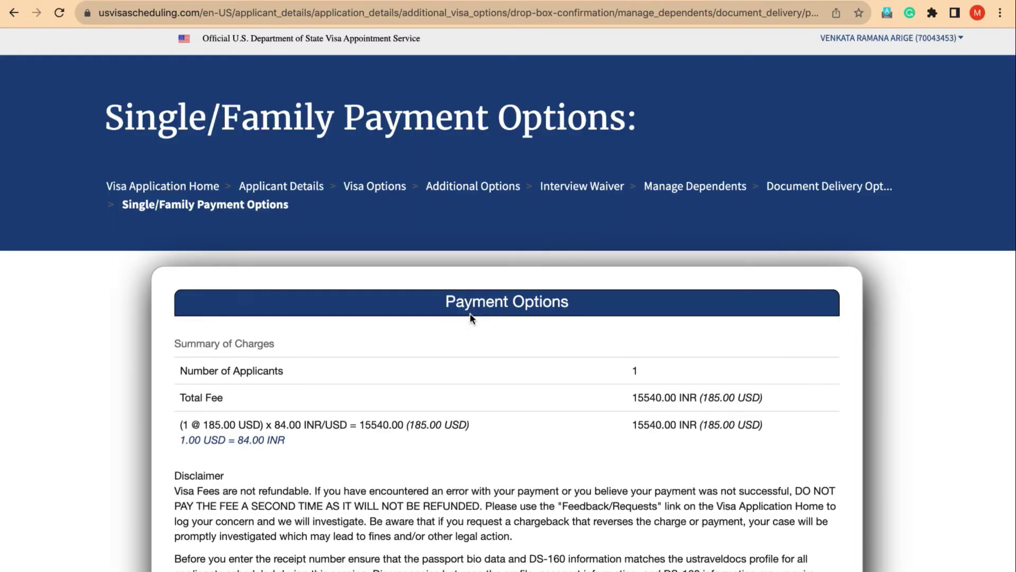
- Scroll past the 15540.00 INR fee disclaimer and view the Payment Type options, including VFS UPI and VFS EFT
{"action": "scroll", "coordinate": [471, 318], "scroll_direction": "down", "scroll_amount": 2}
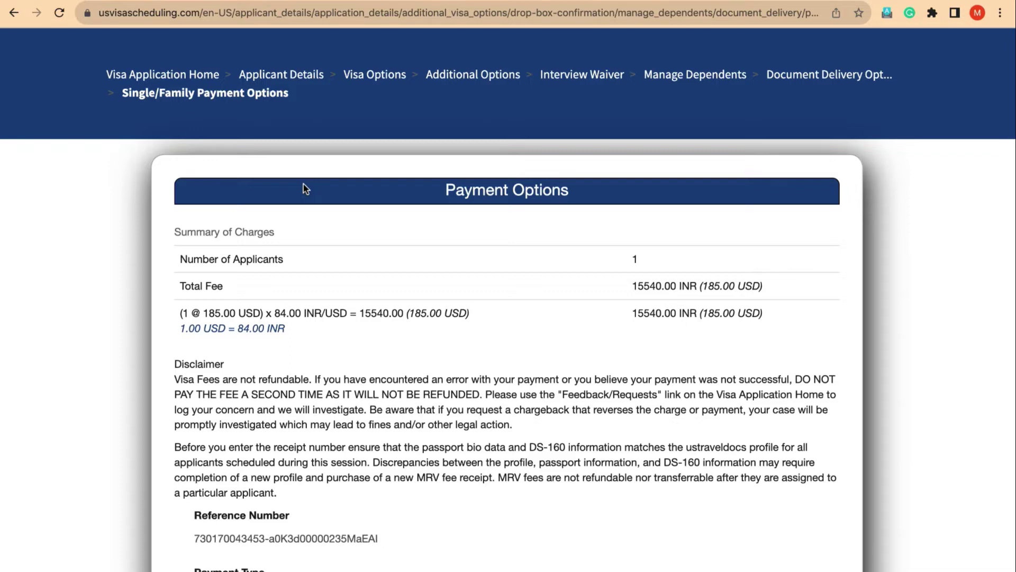
{"action": "scroll", "coordinate": [304, 183], "scroll_direction": "down", "scroll_amount": 1}
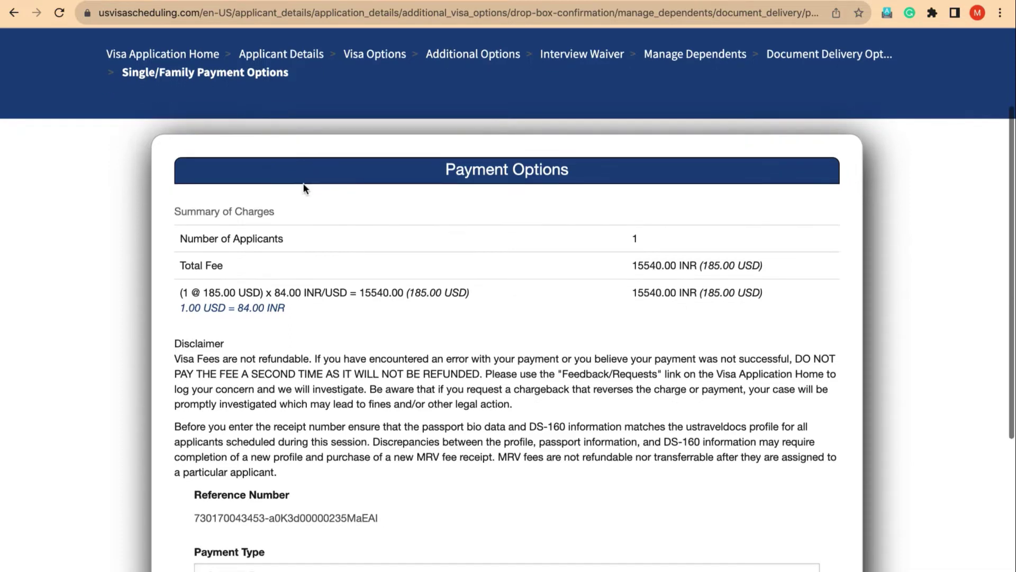
{"action": "scroll", "coordinate": [303, 187], "scroll_direction": "down", "scroll_amount": 3}
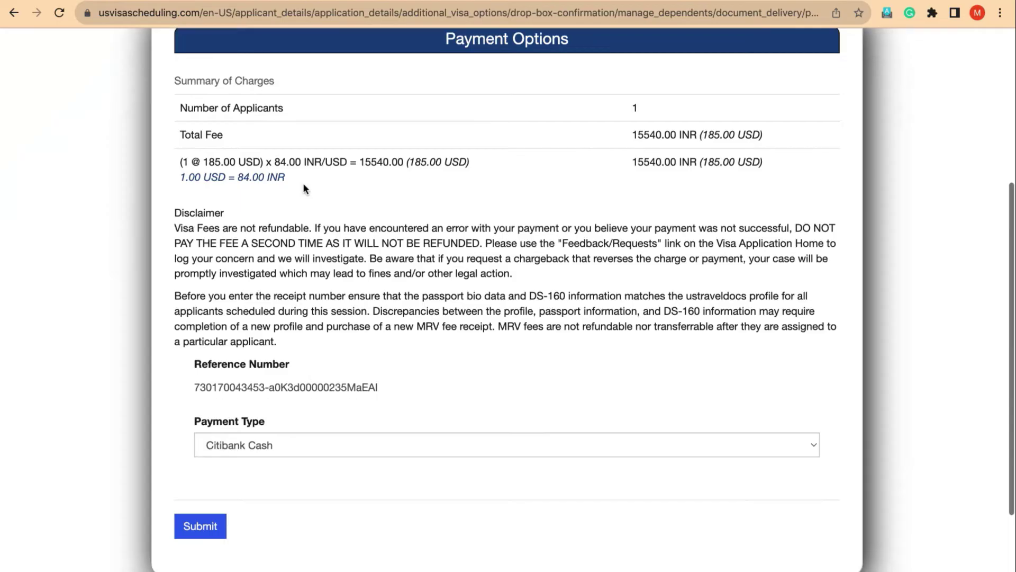
{"action": "scroll", "coordinate": [372, 270], "scroll_direction": "down", "scroll_amount": 3}
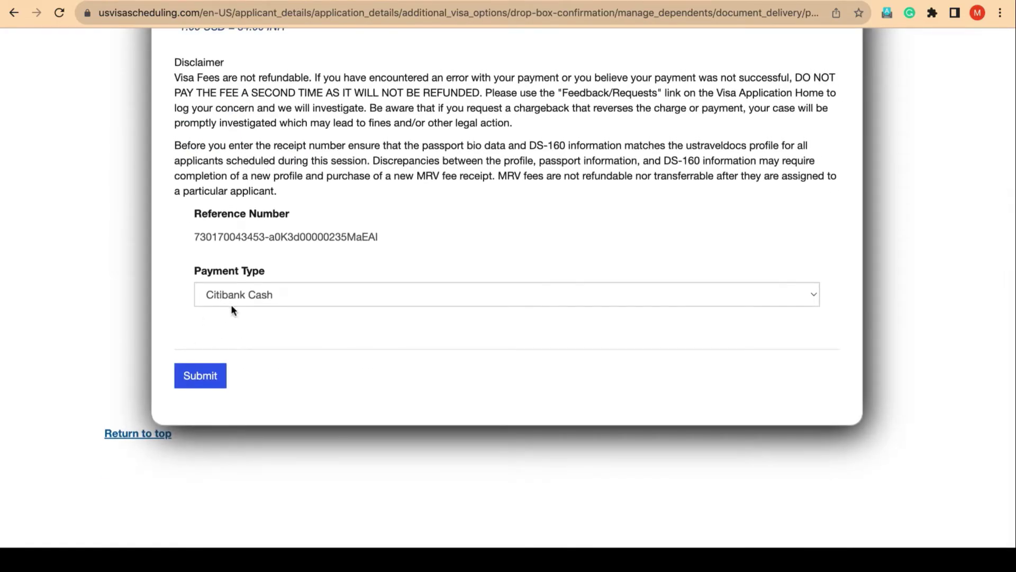
{"action": "left_click", "coordinate": [247, 295]}
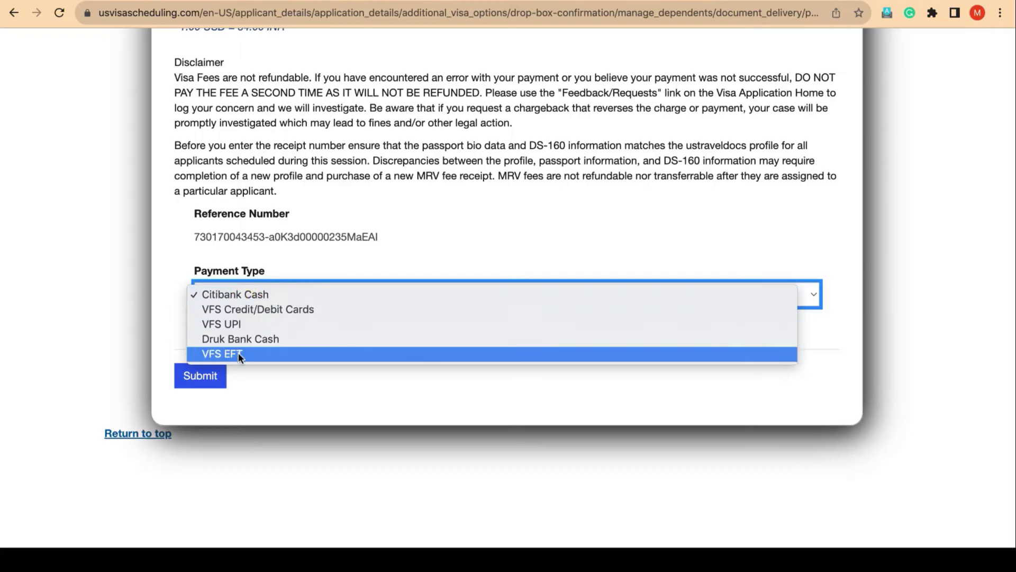
{"action": "left_click", "coordinate": [400, 209]}
{"action": "scroll", "coordinate": [442, 172], "scroll_direction": "up", "scroll_amount": 6}
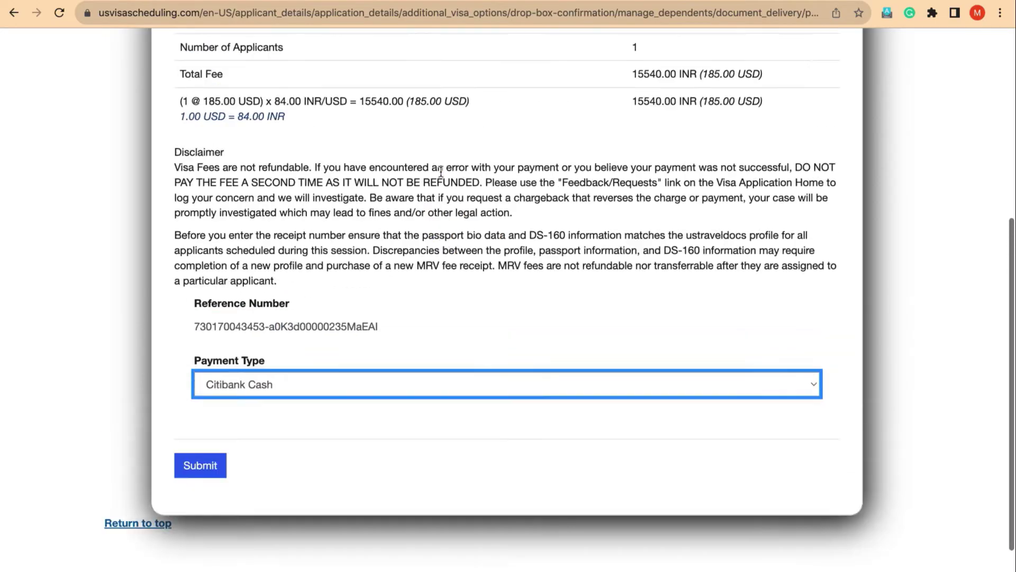
{"action": "scroll", "coordinate": [440, 171], "scroll_direction": "down", "scroll_amount": 3}
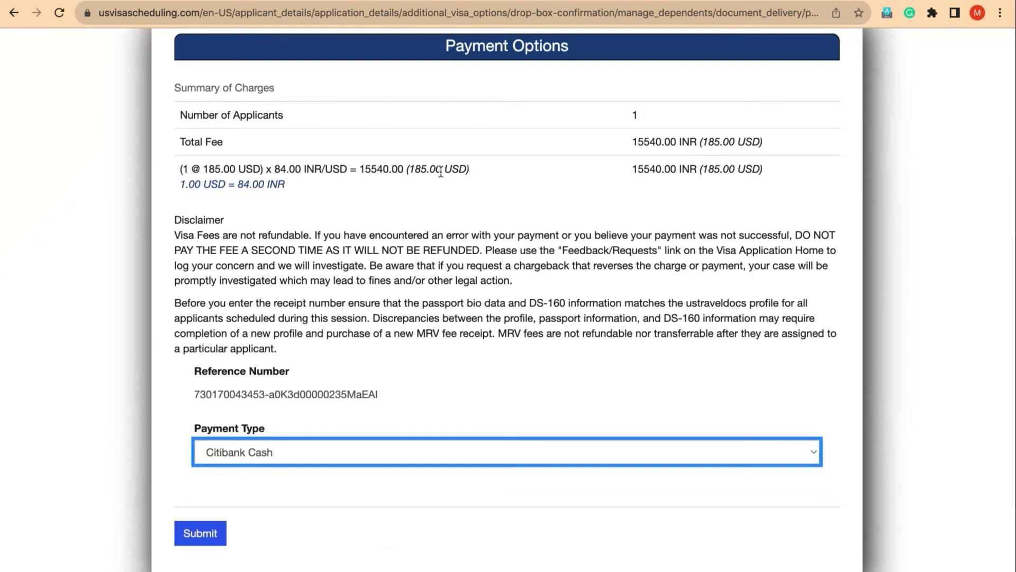
{"action": "scroll", "coordinate": [437, 297], "scroll_direction": "down", "scroll_amount": 3}
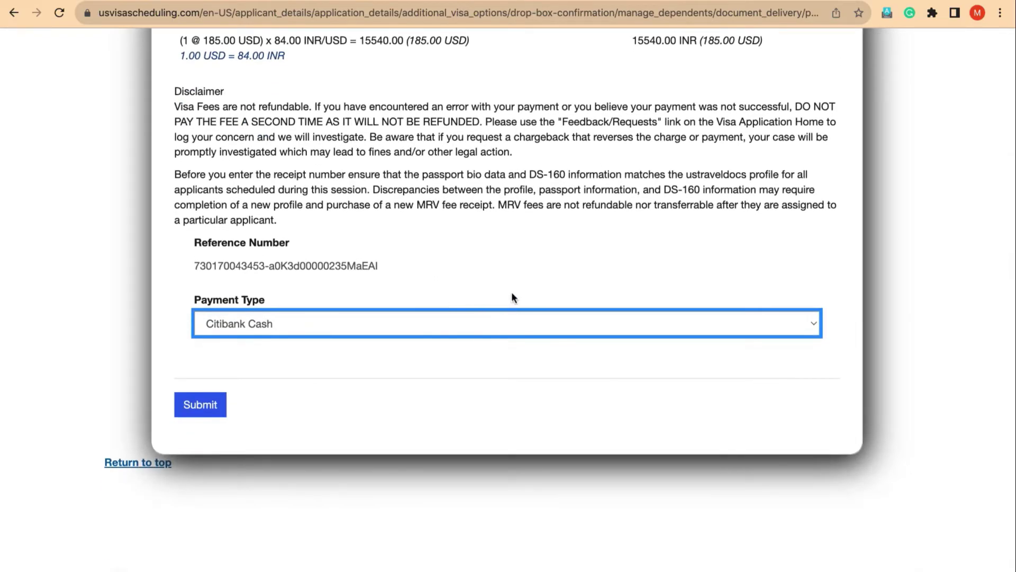
{"action": "scroll", "coordinate": [511, 293], "scroll_direction": "up", "scroll_amount": 4}
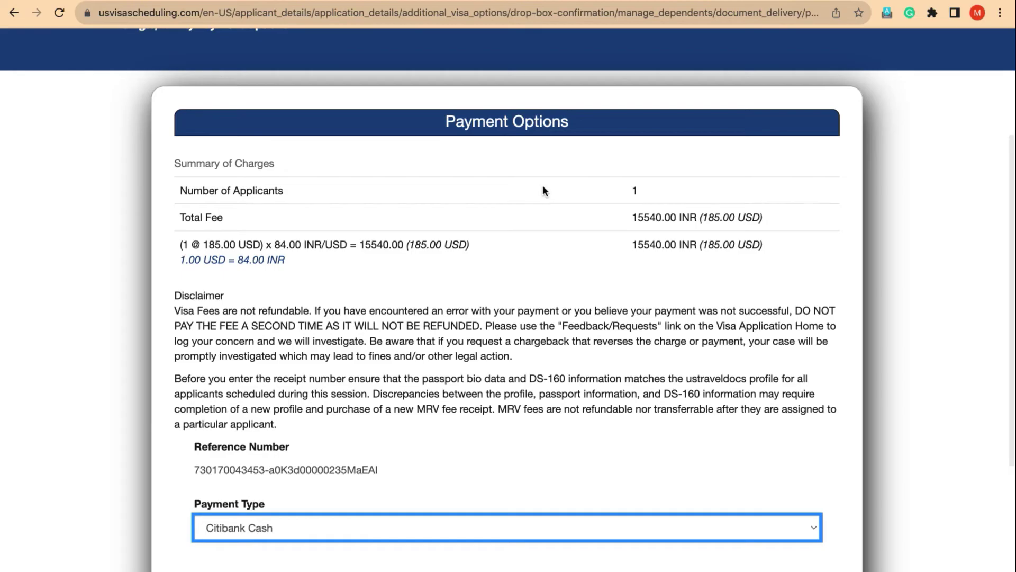
{"action": "scroll", "coordinate": [524, 267], "scroll_direction": "up", "scroll_amount": 3}
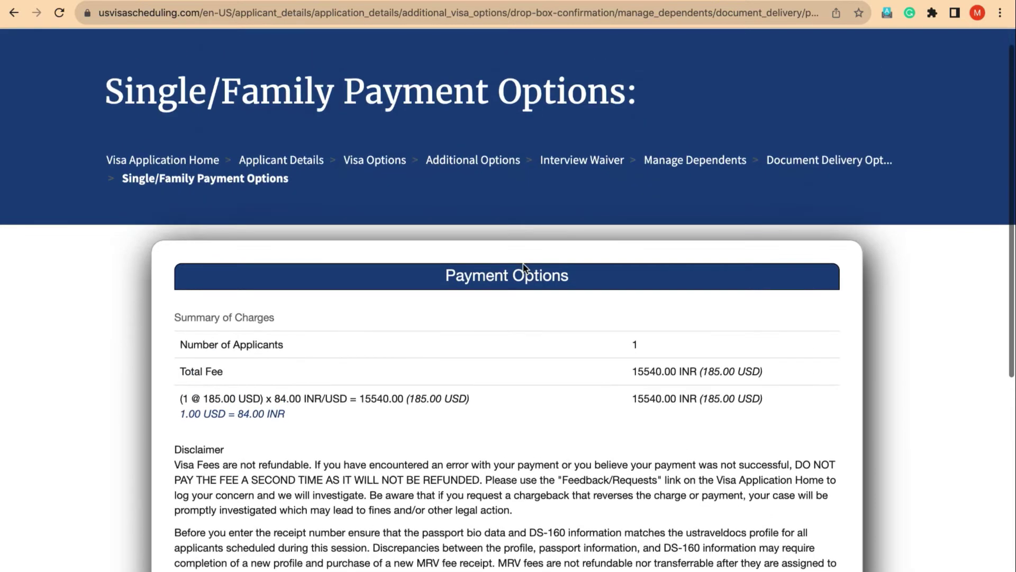
{"action": "scroll", "coordinate": [523, 265], "scroll_direction": "down", "scroll_amount": 6}
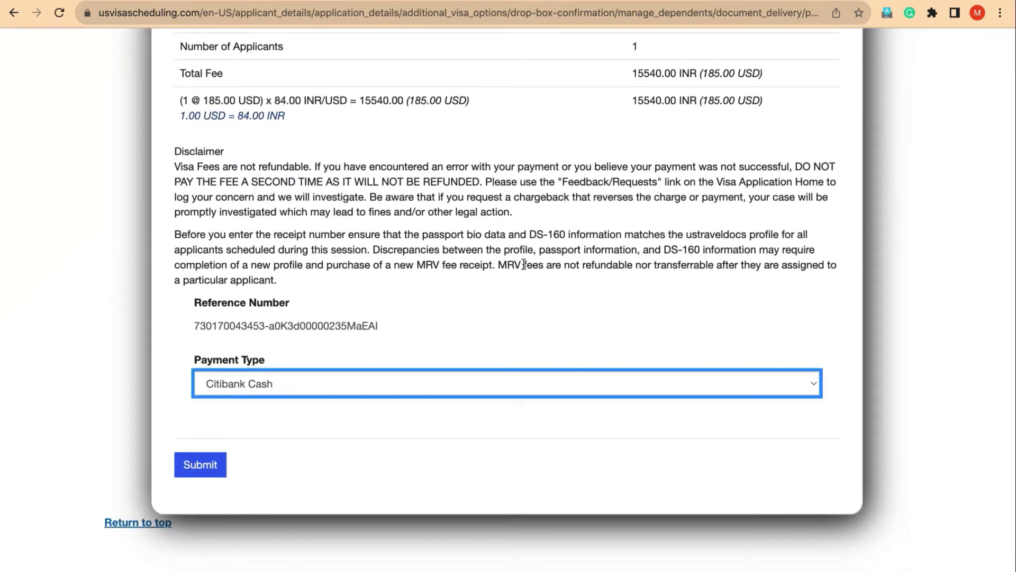
{"action": "left_click", "coordinate": [186, 324]}
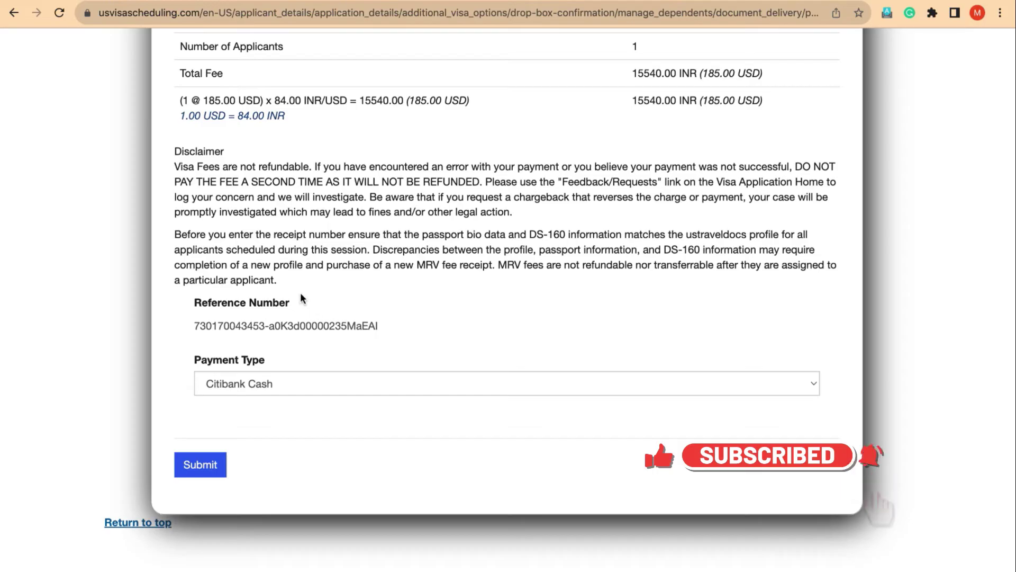
{"action": "scroll", "coordinate": [381, 217], "scroll_direction": "up", "scroll_amount": 3}
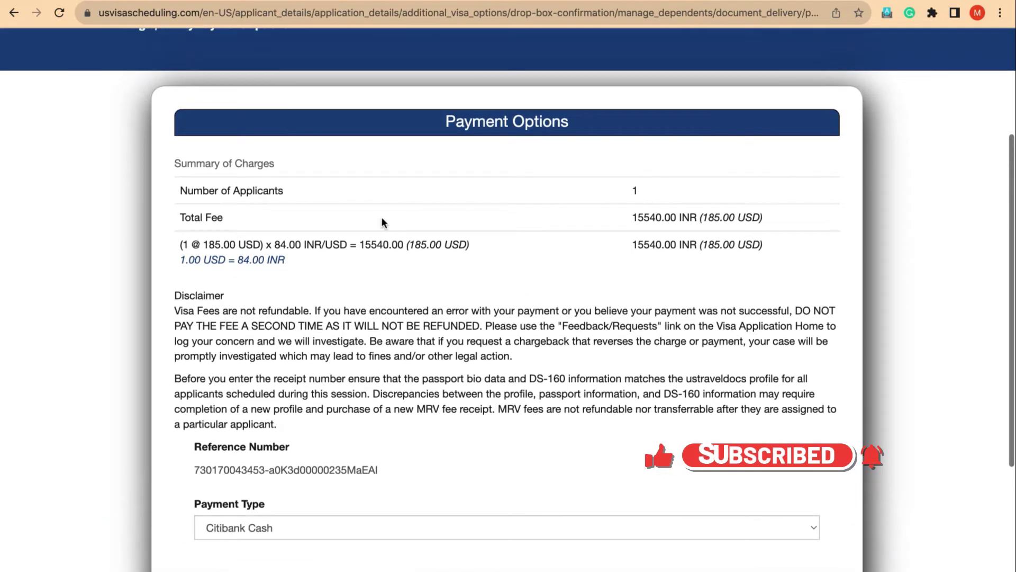
{"action": "scroll", "coordinate": [382, 217], "scroll_direction": "up", "scroll_amount": 2}
{"action": "scroll", "coordinate": [382, 217], "scroll_direction": "down", "scroll_amount": 5}
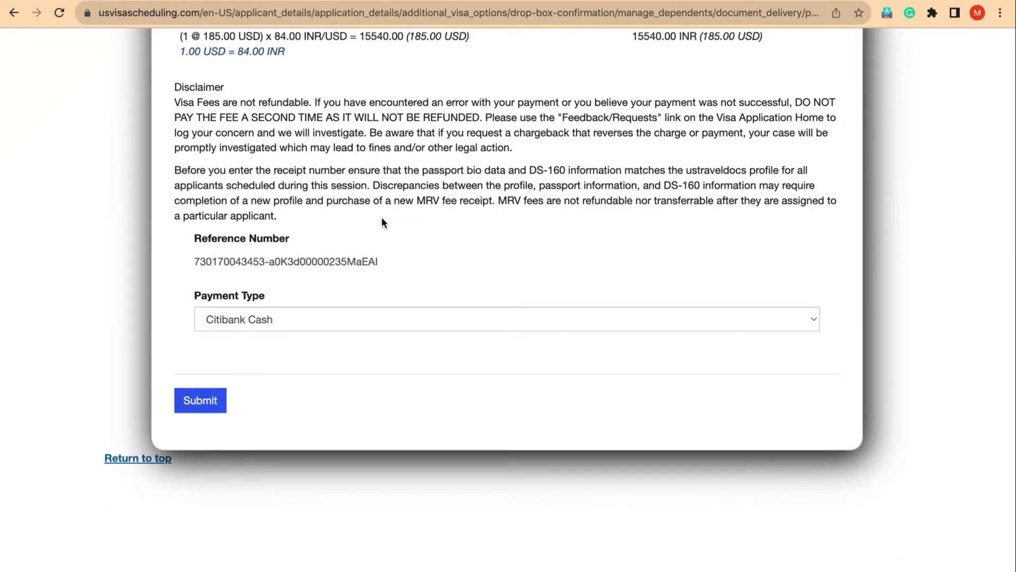
{"action": "left_click", "coordinate": [397, 316]}
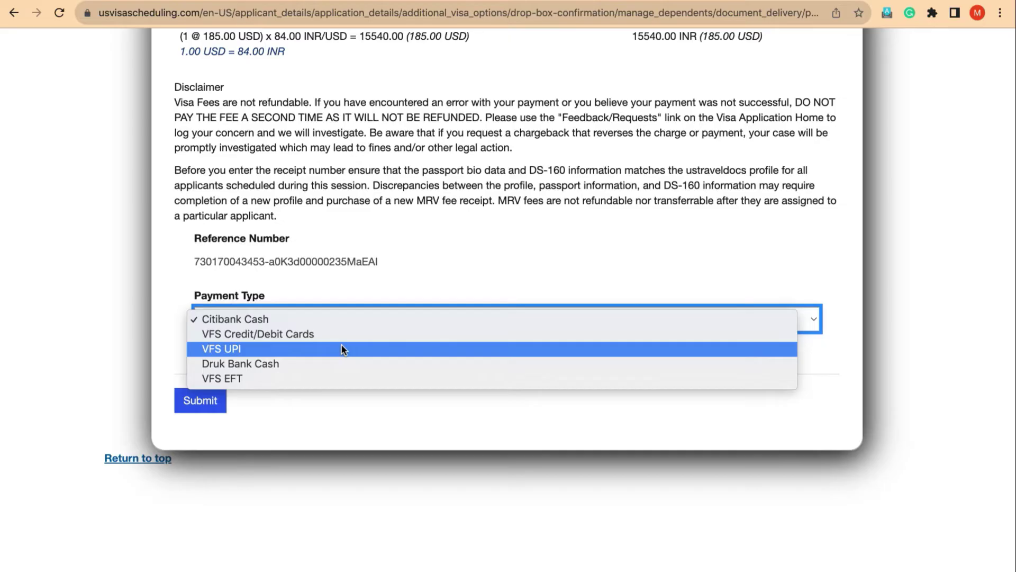
{"action": "left_click", "coordinate": [422, 205]}
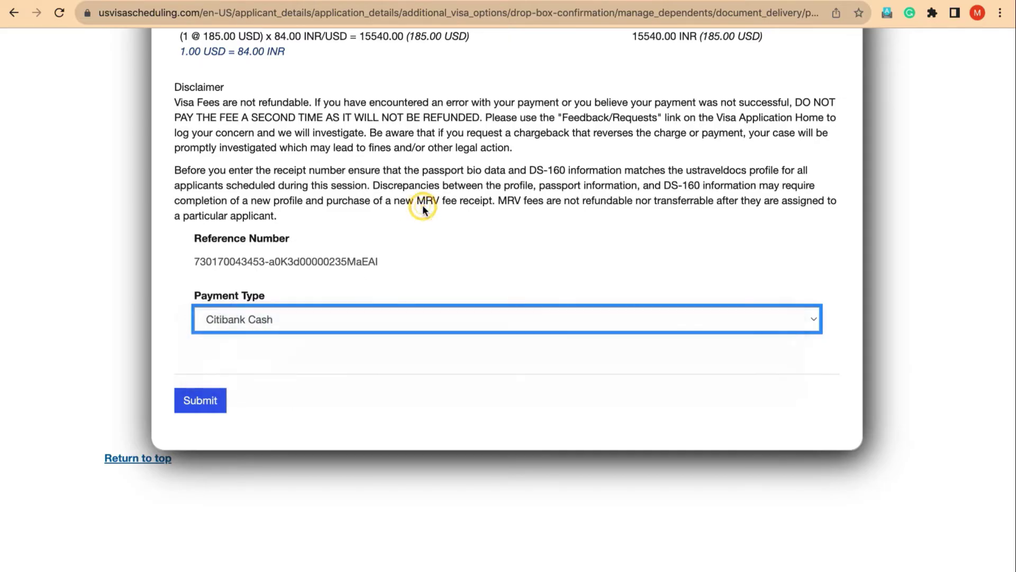
{"action": "scroll", "coordinate": [458, 171], "scroll_direction": "up", "scroll_amount": 10}
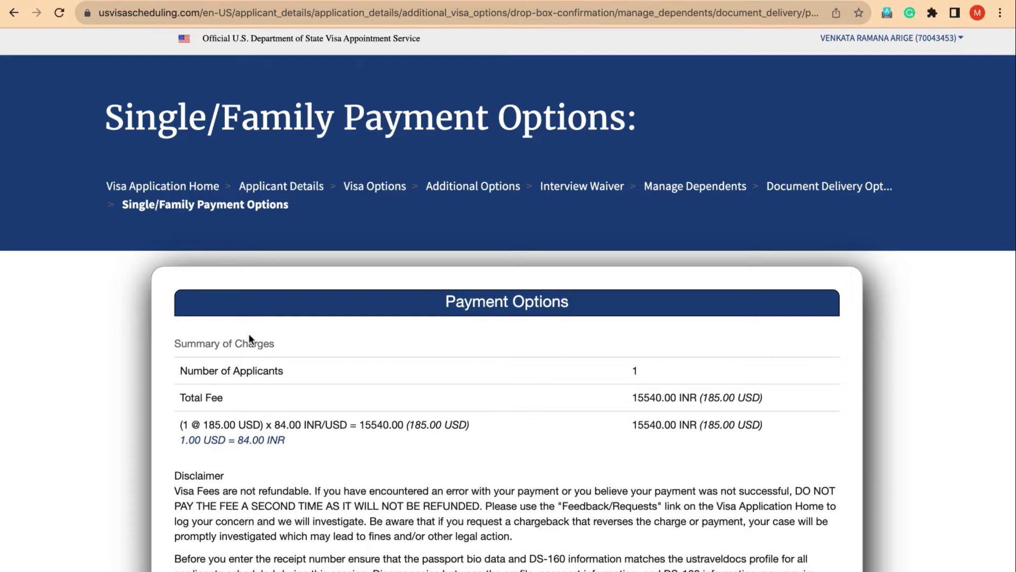
{"action": "scroll", "coordinate": [307, 367], "scroll_direction": "down", "scroll_amount": 8}
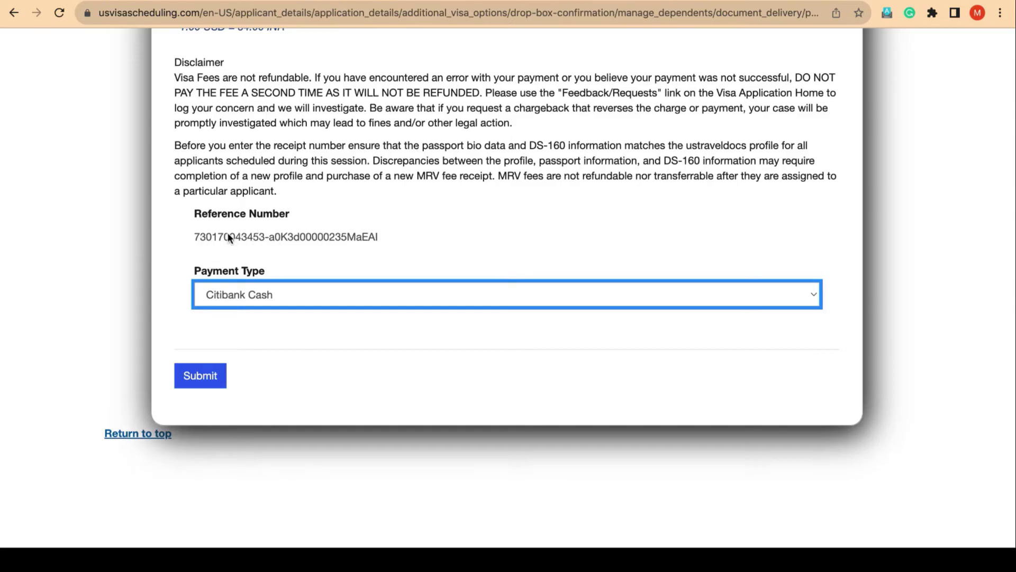
- Change Payment Type from Citibank Cash to VFS UPI and submit the payment form
{"action": "left_click", "coordinate": [196, 235]}
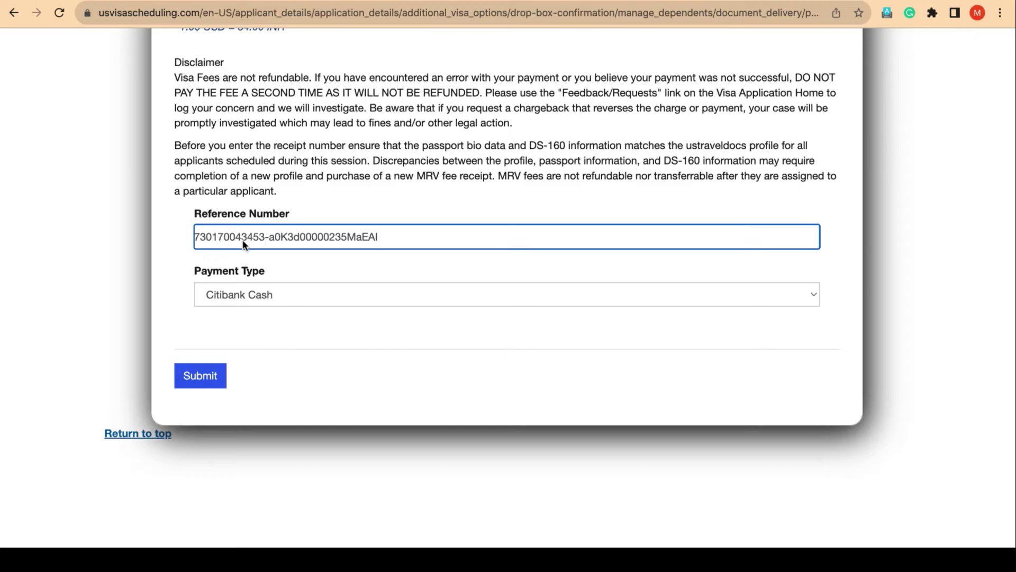
{"action": "left_click", "coordinate": [297, 291]}
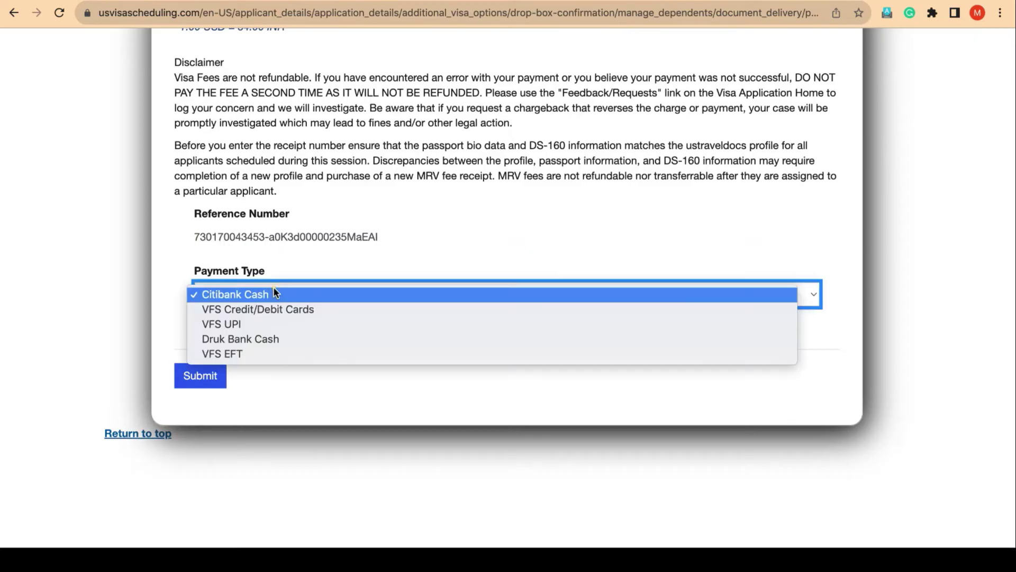
{"action": "left_click", "coordinate": [267, 323]}
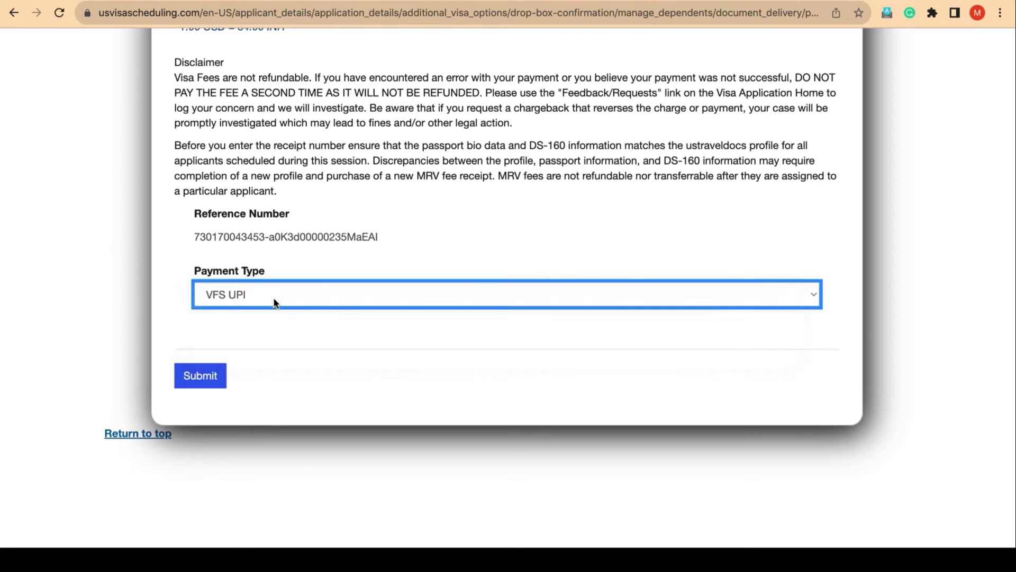
{"action": "left_click", "coordinate": [204, 373]}
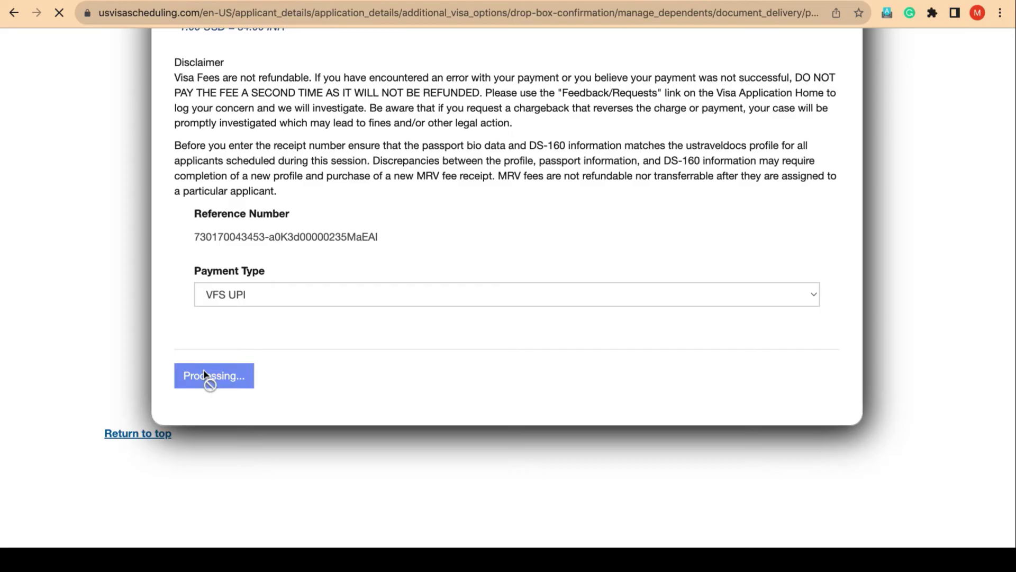
- Review the payment details (13440.00 INR collected, 0.00 INR remaining) and continue to Confirm Receipt
{"action": "scroll", "coordinate": [384, 344], "scroll_direction": "down", "scroll_amount": 3}
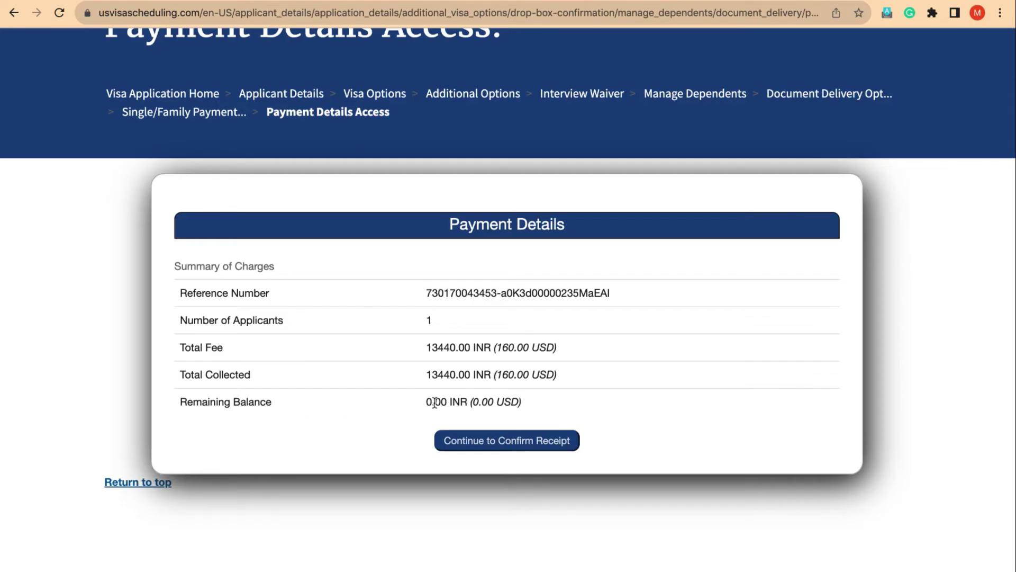
{"action": "scroll", "coordinate": [434, 402], "scroll_direction": "down", "scroll_amount": 1}
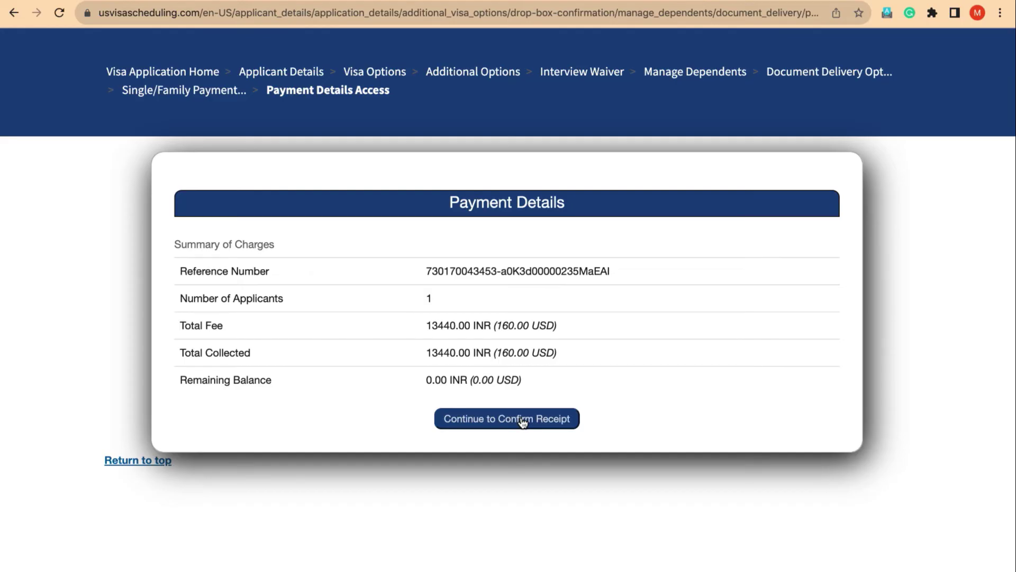
{"action": "left_click", "coordinate": [482, 421]}
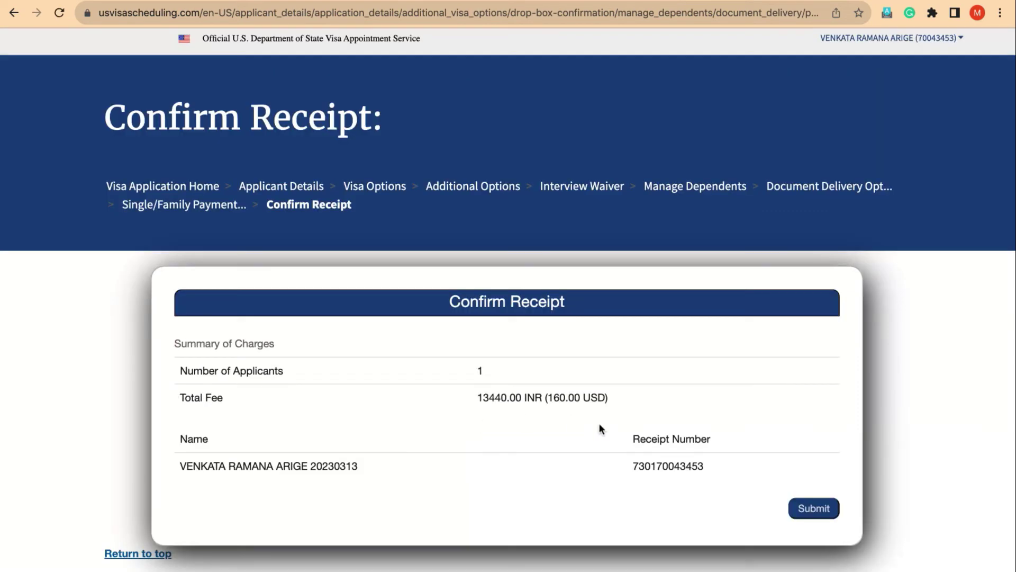
- Submit the Confirm Receipt page for the 13440.00 INR (160.00 USD) fee
{"action": "scroll", "coordinate": [600, 424], "scroll_direction": "down", "scroll_amount": 2}
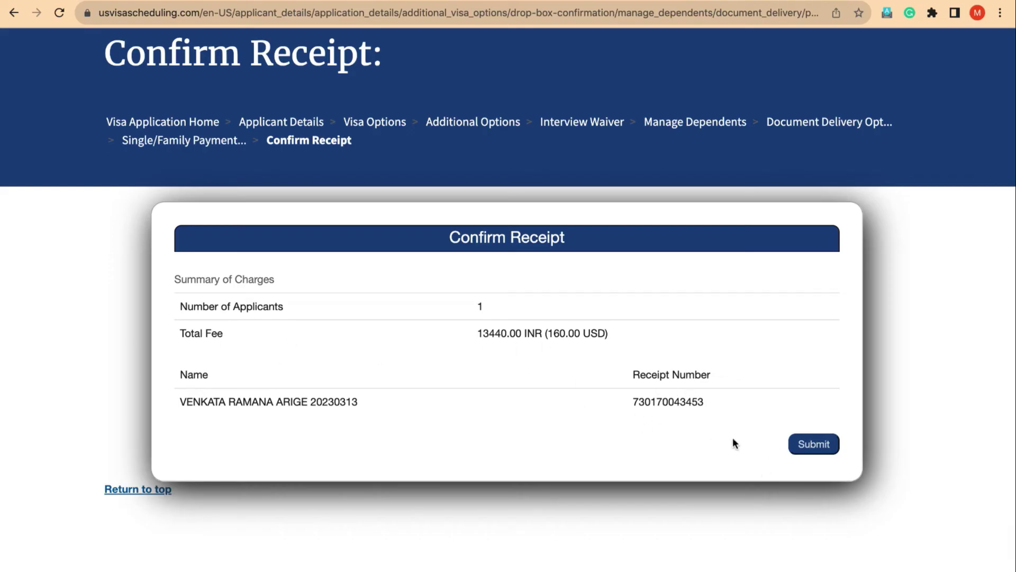
{"action": "left_click", "coordinate": [816, 447]}
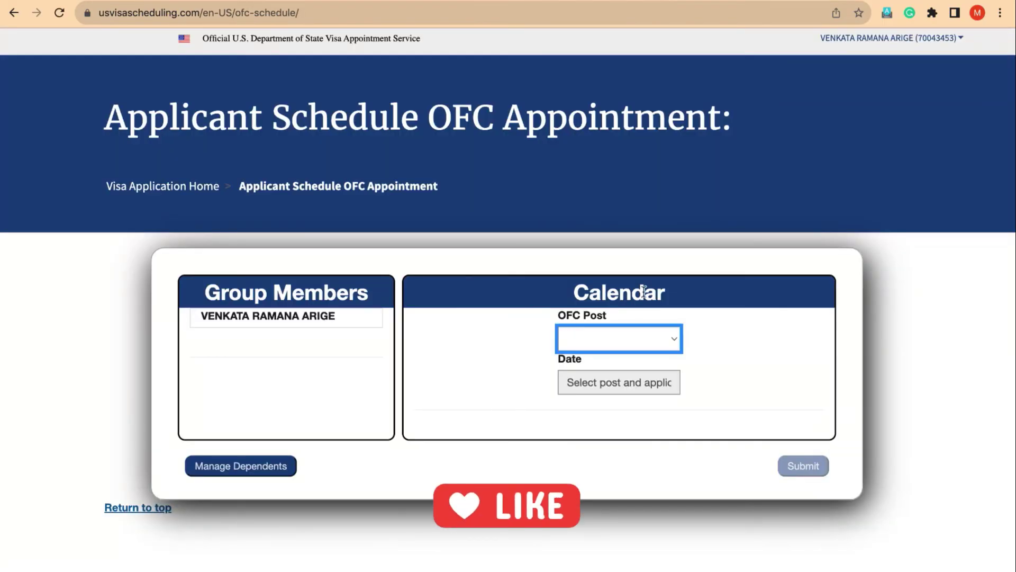
- Select CHENNAI VAC as OFC post and page through the date calendar, finding no open dates
{"action": "left_click", "coordinate": [623, 343]}
{"action": "left_click", "coordinate": [624, 348]}
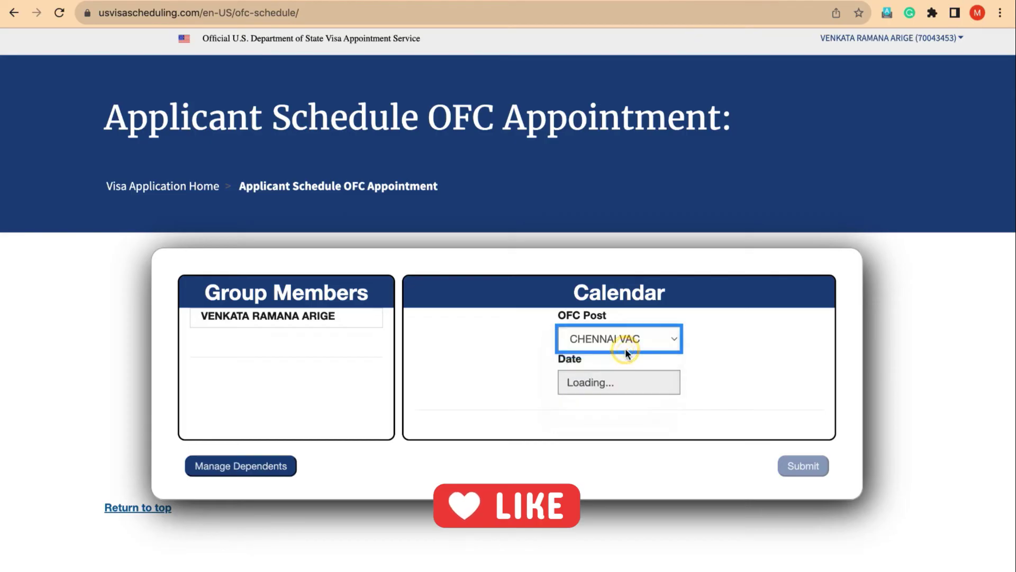
{"action": "left_click", "coordinate": [629, 381]}
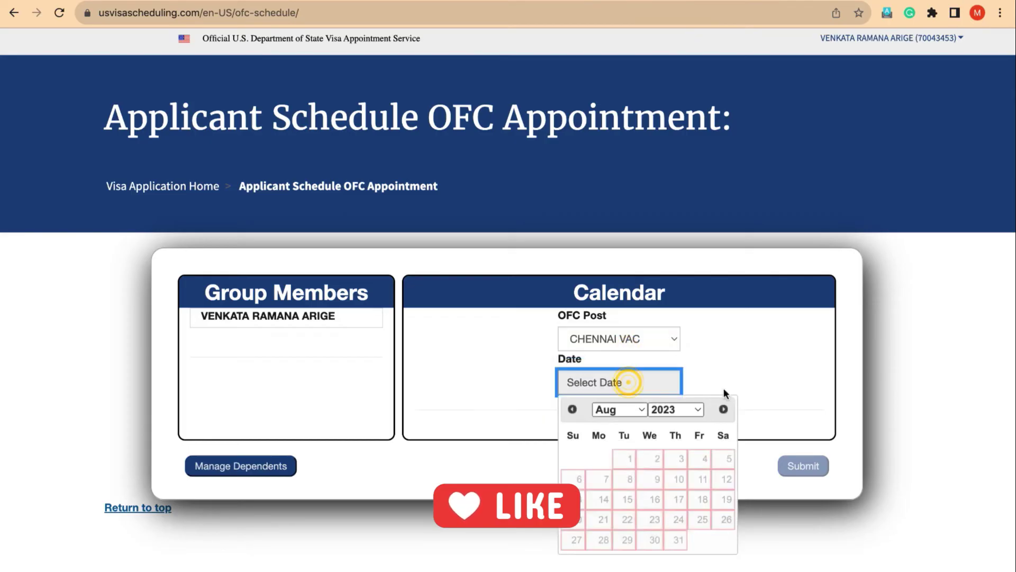
{"action": "left_click", "coordinate": [724, 408]}
{"action": "left_click", "coordinate": [724, 408]}
{"action": "left_click", "coordinate": [630, 344]}
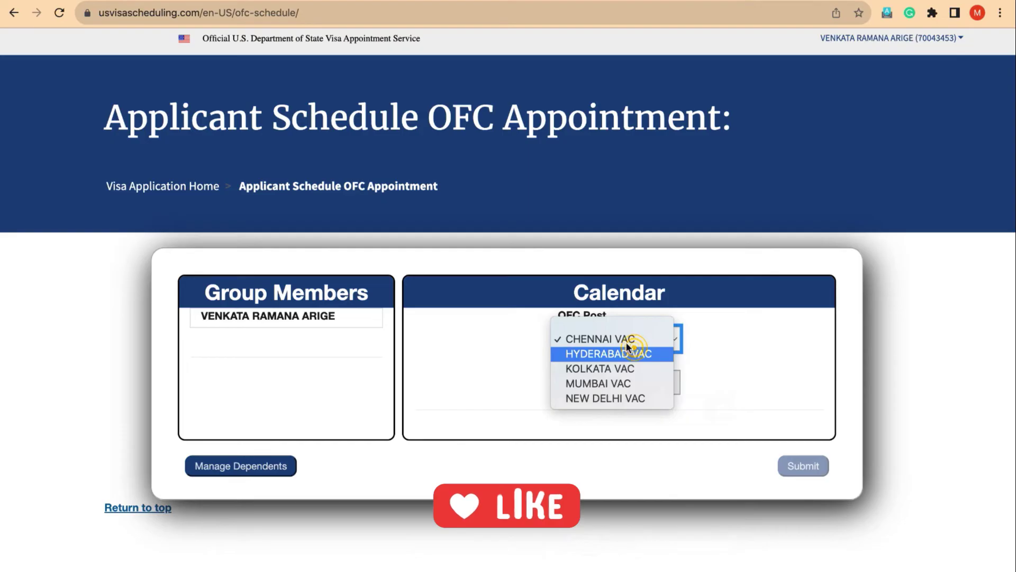
{"action": "left_click", "coordinate": [626, 341]}
{"action": "left_click", "coordinate": [630, 381]}
{"action": "left_click", "coordinate": [723, 409]}
{"action": "left_click", "coordinate": [722, 409]}
{"action": "left_click", "coordinate": [723, 409]}
- Switch the OFC post to KOLKATA VAC, then return to the Visa Application Home page
{"action": "left_click", "coordinate": [653, 342]}
{"action": "left_click", "coordinate": [643, 372]}
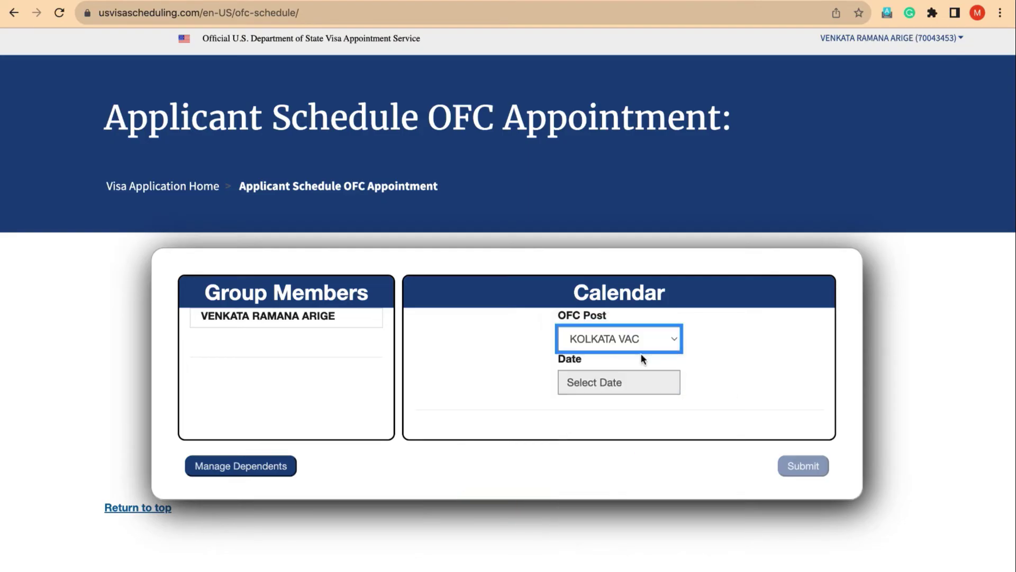
{"action": "left_click", "coordinate": [175, 188]}
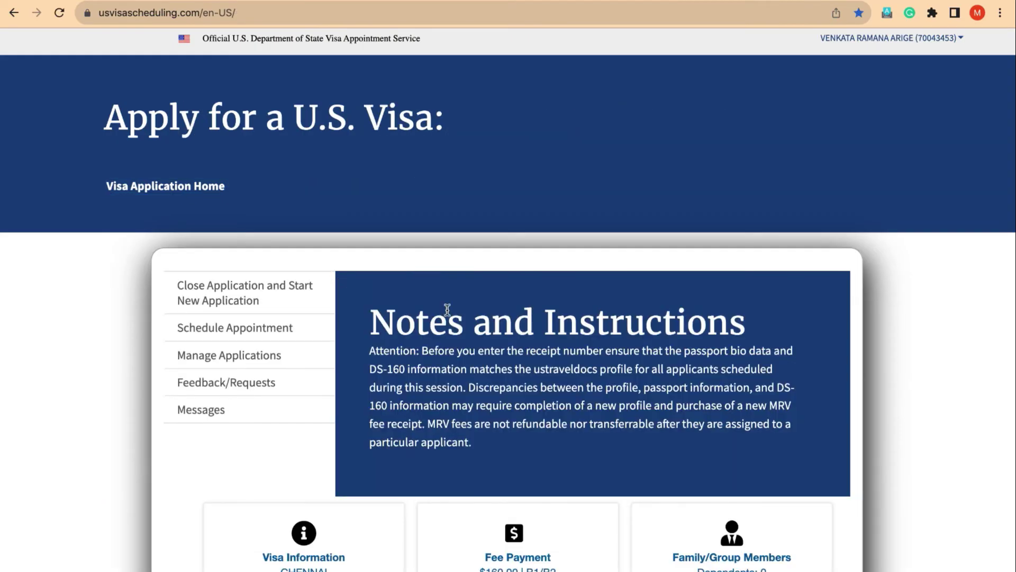
- Go to Schedule Appointment from the home page and bring up the OFC Post list
{"action": "scroll", "coordinate": [517, 303], "scroll_direction": "down", "scroll_amount": 2}
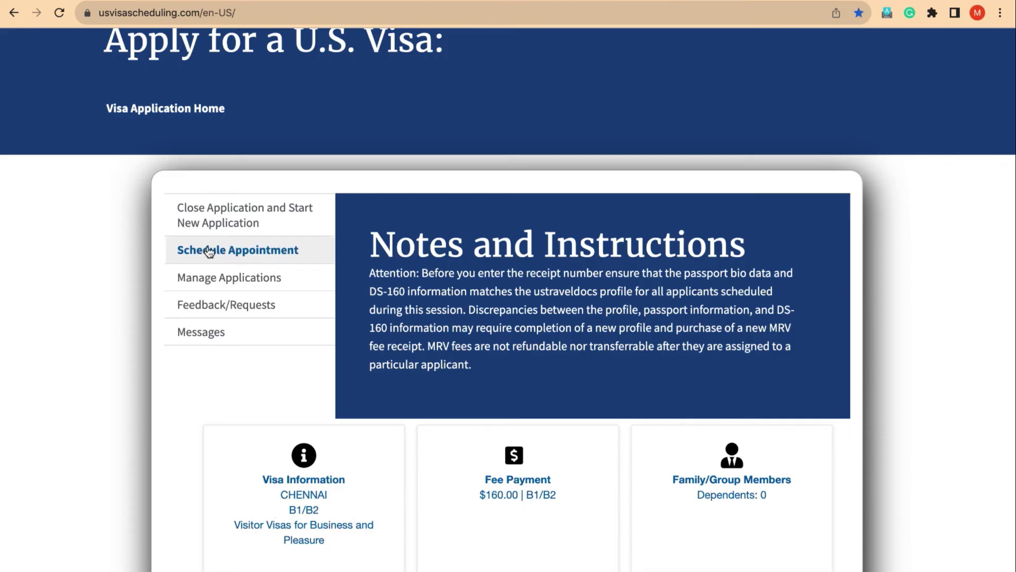
{"action": "left_click", "coordinate": [248, 258]}
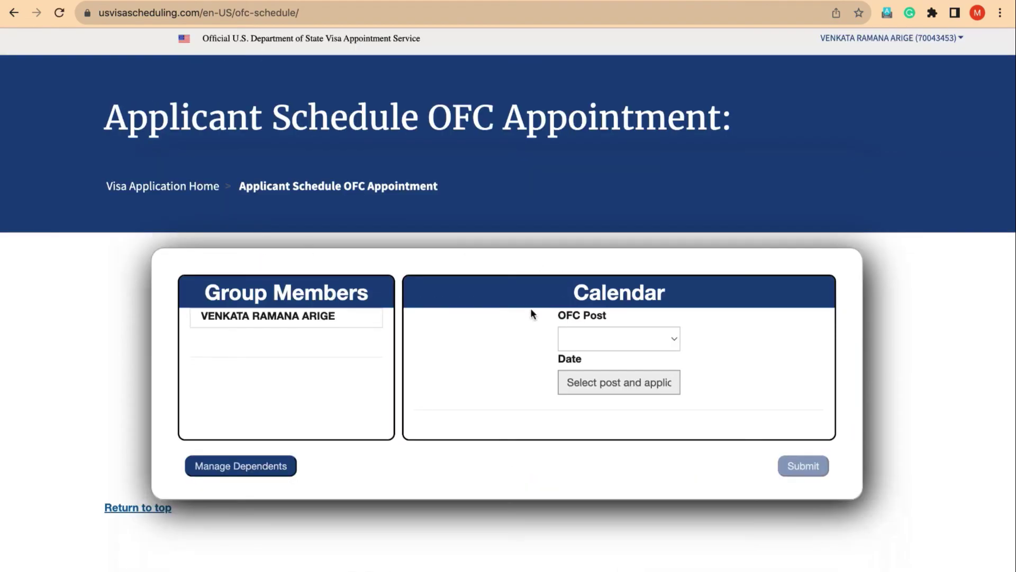
{"action": "left_click", "coordinate": [611, 337]}
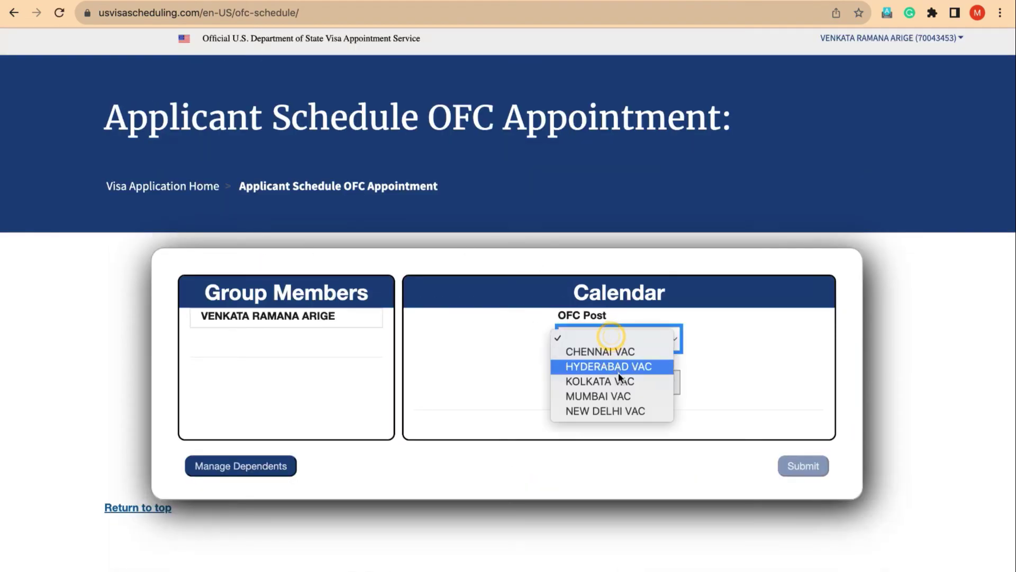
- Pick NEW DELHI VAC and page the date picker ahead to Oct 2023, finding no open dates
{"action": "left_click", "coordinate": [625, 411]}
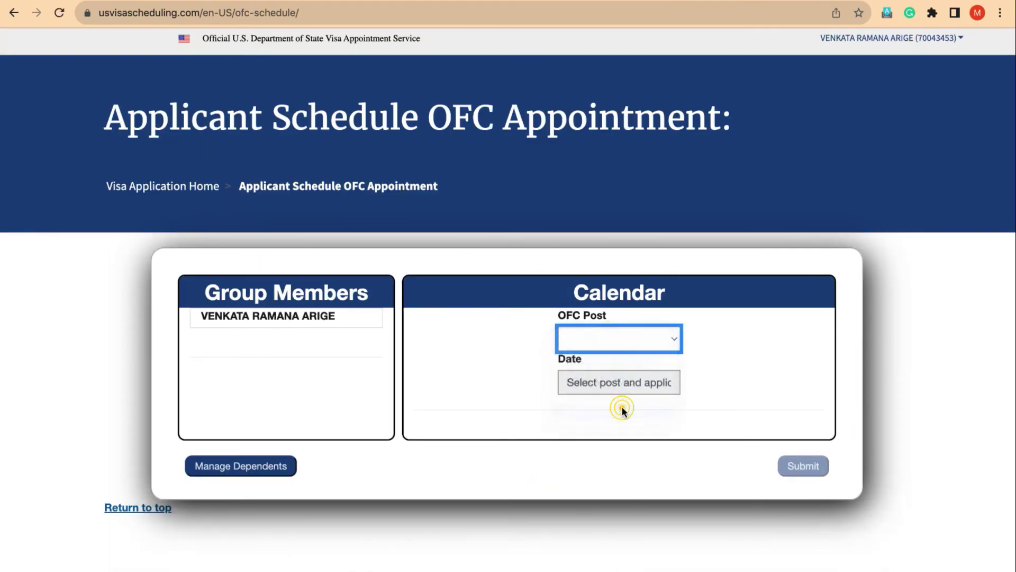
{"action": "left_click", "coordinate": [668, 380]}
{"action": "left_click", "coordinate": [725, 408]}
{"action": "left_click", "coordinate": [725, 408]}
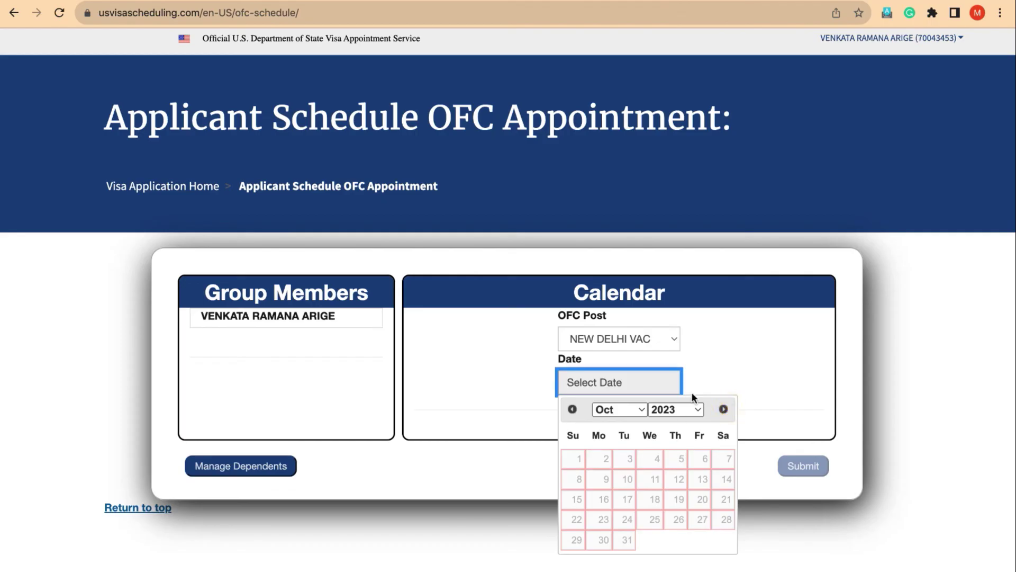
{"action": "left_click", "coordinate": [768, 250]}
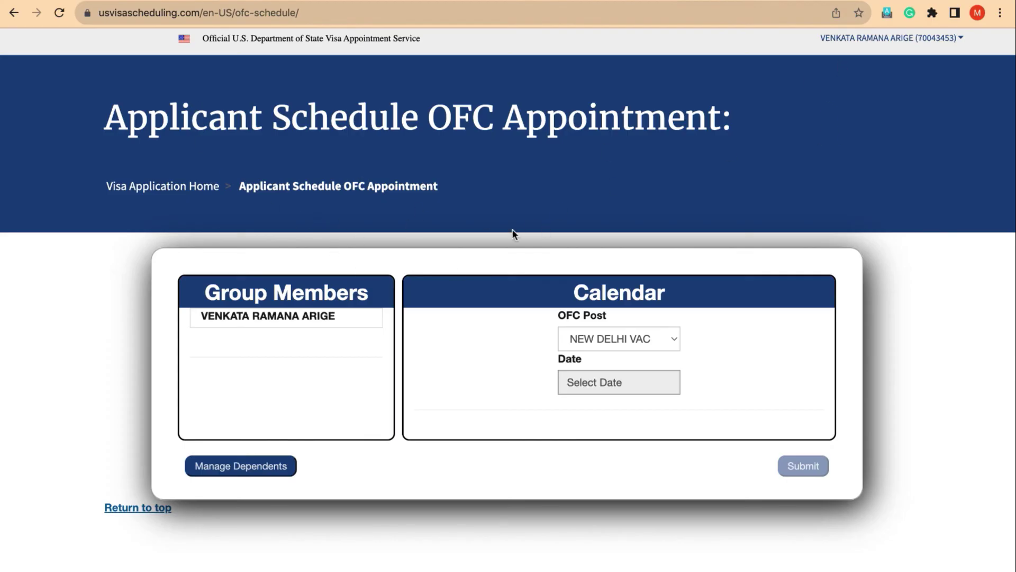
- Check the account menu, then head back to the Visa Application Home page
{"action": "left_click", "coordinate": [852, 39]}
{"action": "left_click", "coordinate": [681, 125]}
{"action": "left_click", "coordinate": [407, 192]}
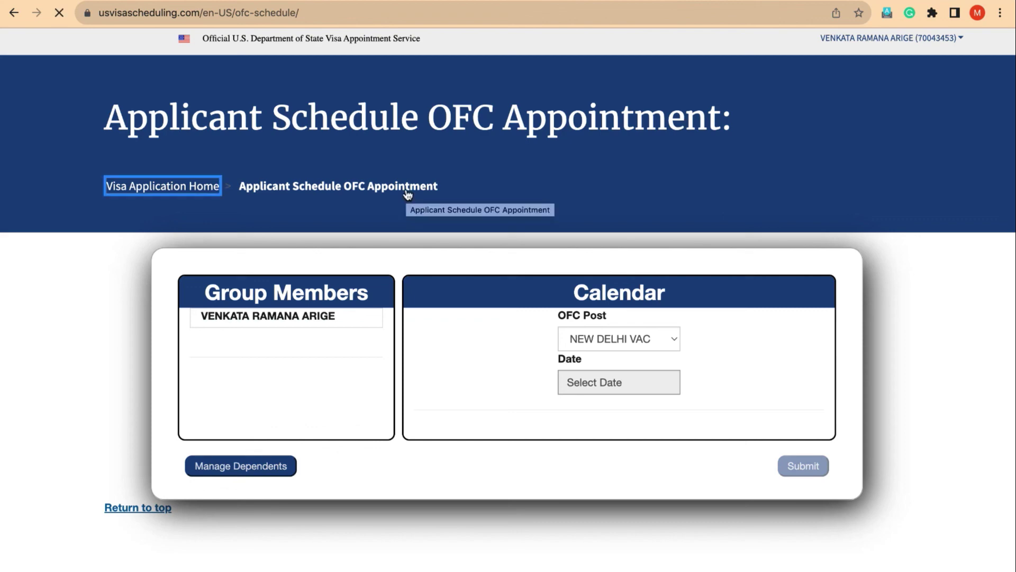